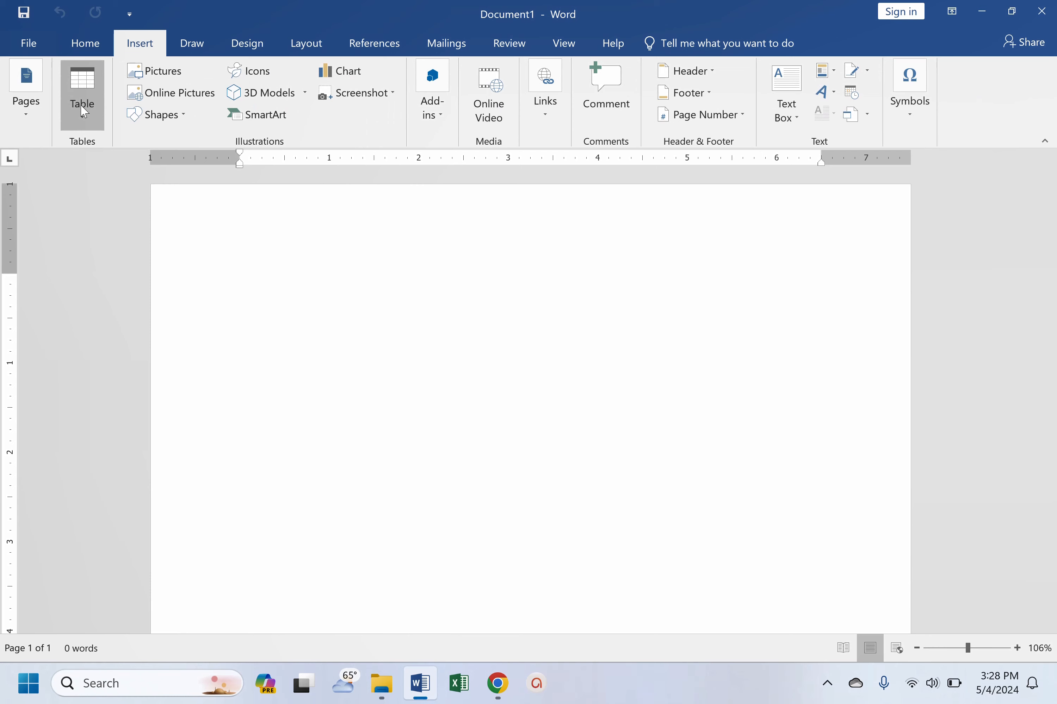
- Insert a table with four columns and five rows and enter the headers Name, Age, Residence and Address
left_click(81, 104)
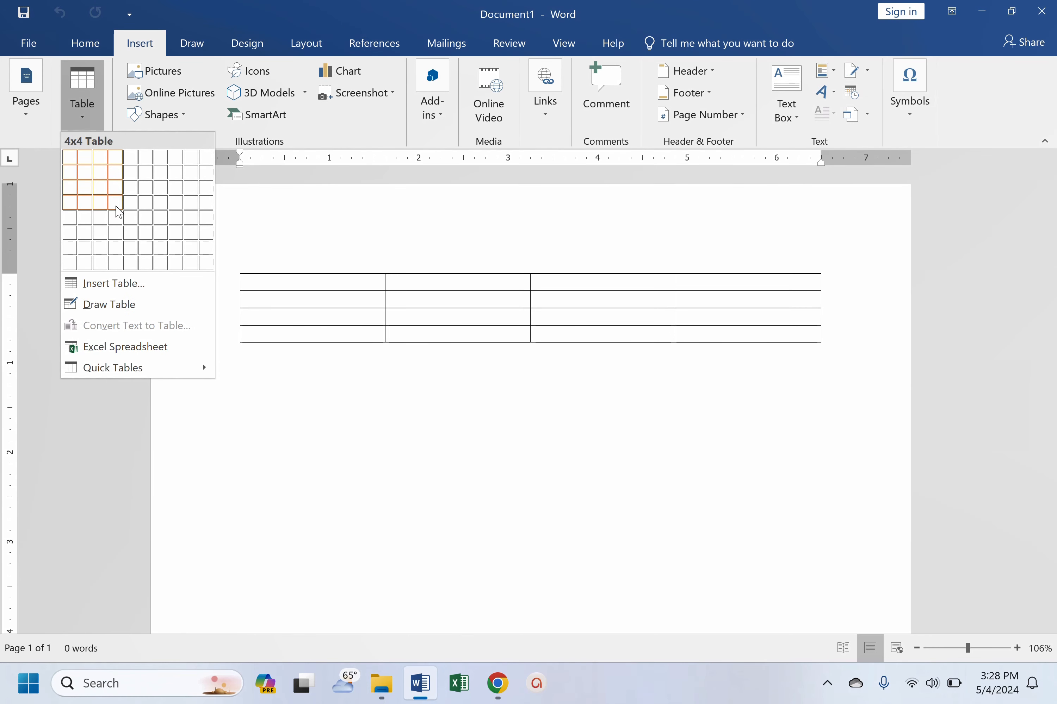
left_click(115, 222)
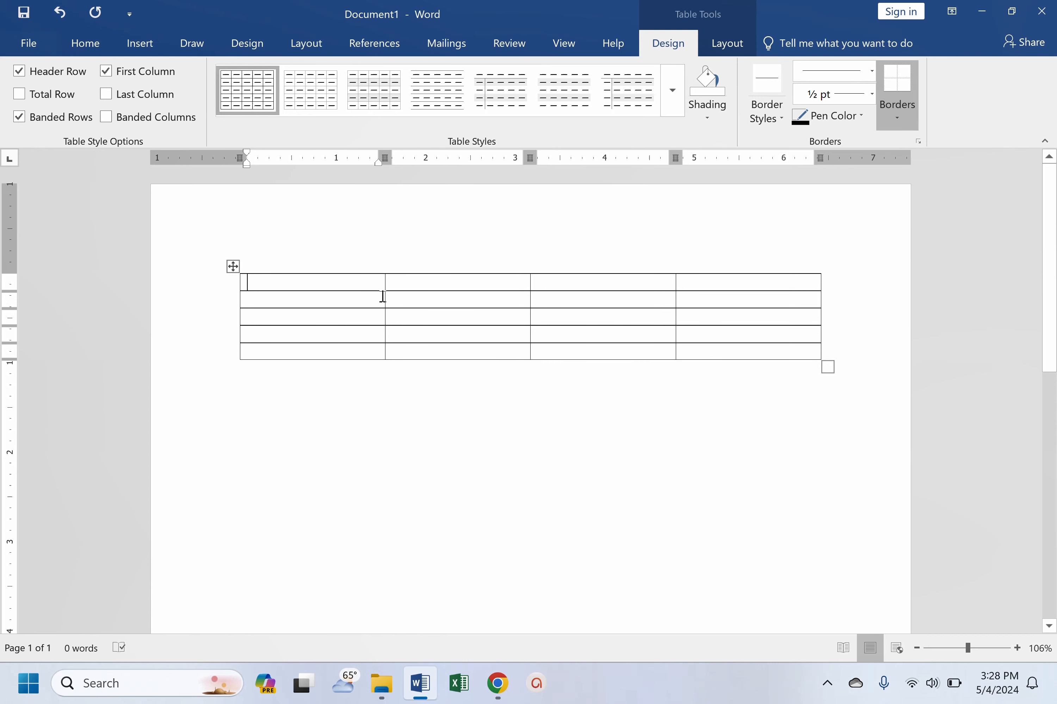
type("Name ")
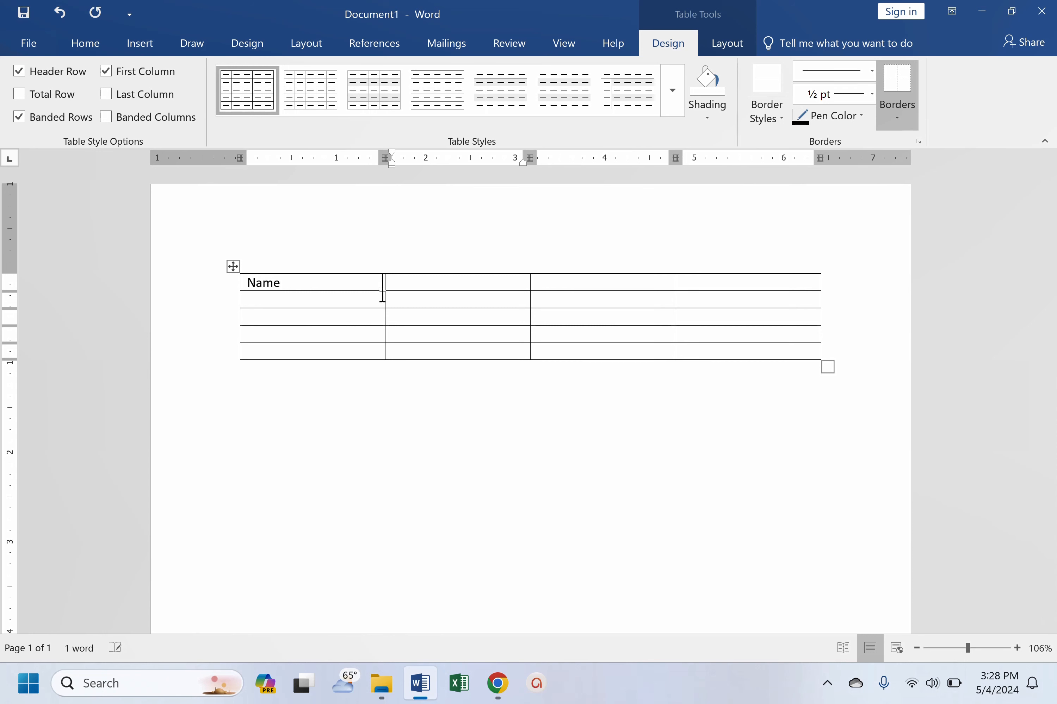
type("Age")
key("Tab")
type("Residew")
key("BackSpace")
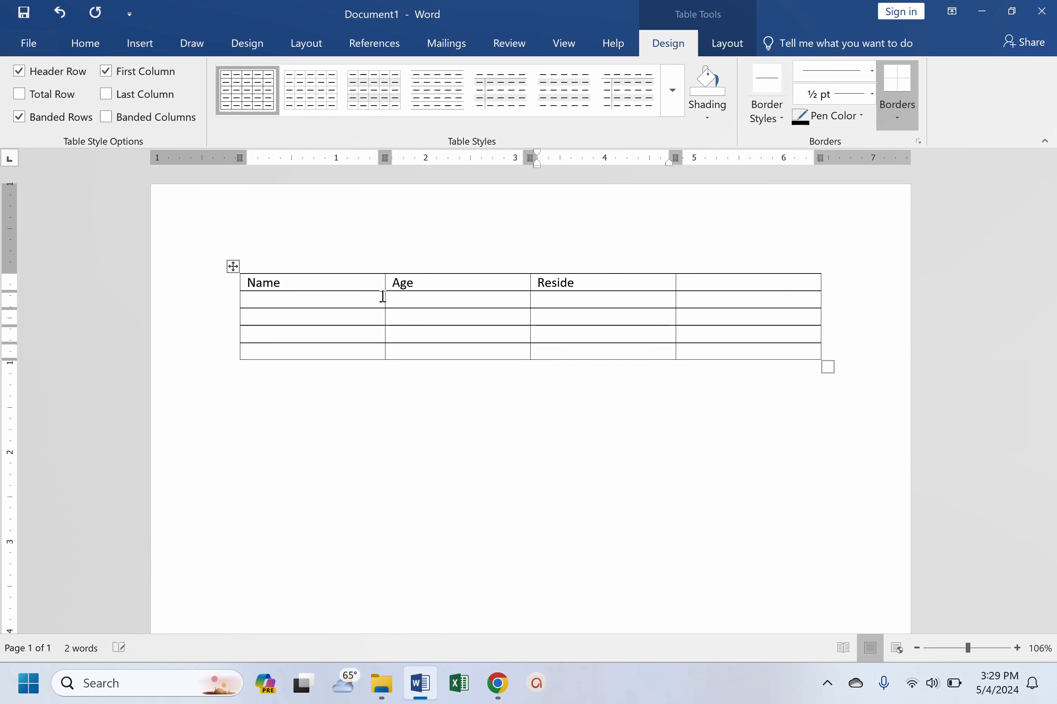
type("nce")
key("Tab")
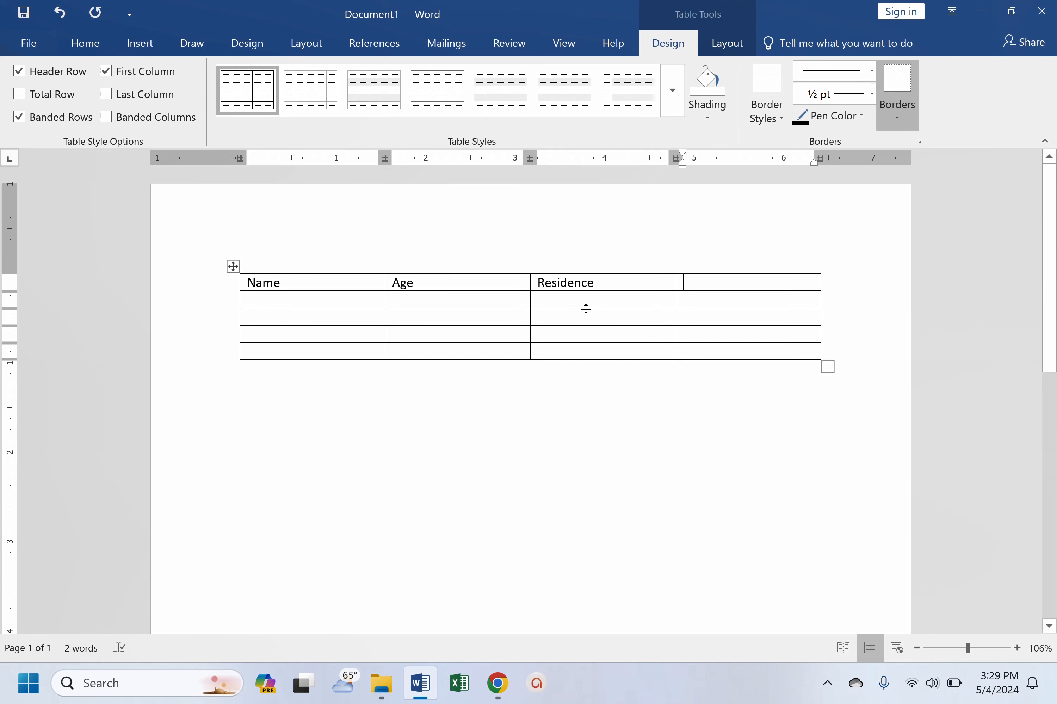
type("Address")
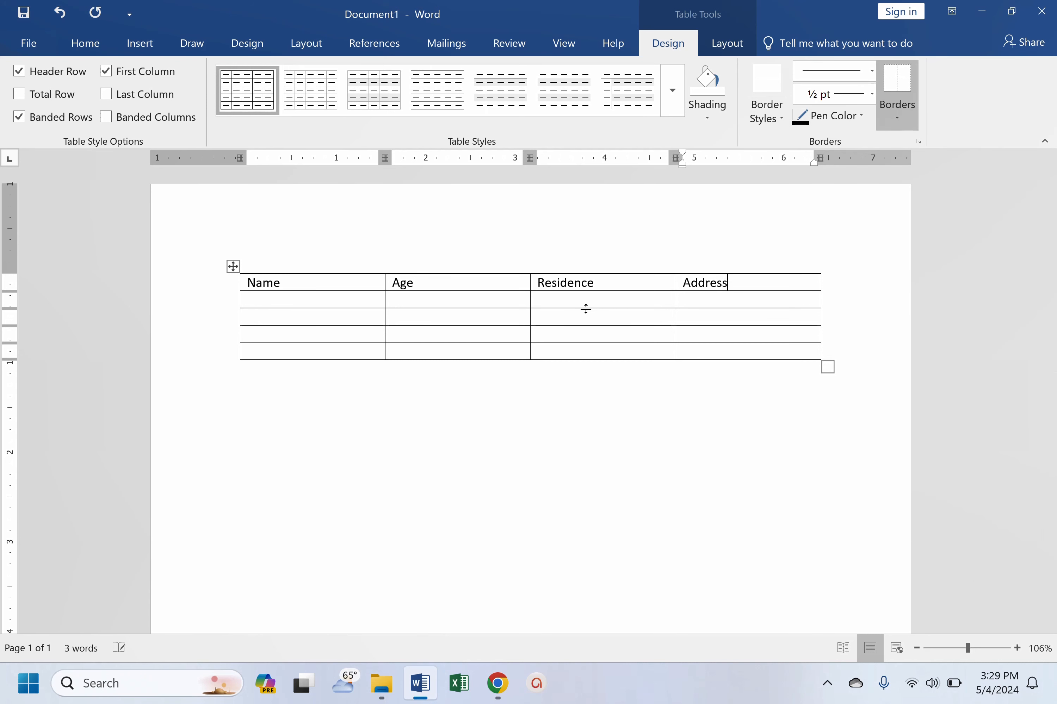
- Fill the second table row with the first person's name, age 40, residence Nairobi and e-mail address
left_click(376, 296)
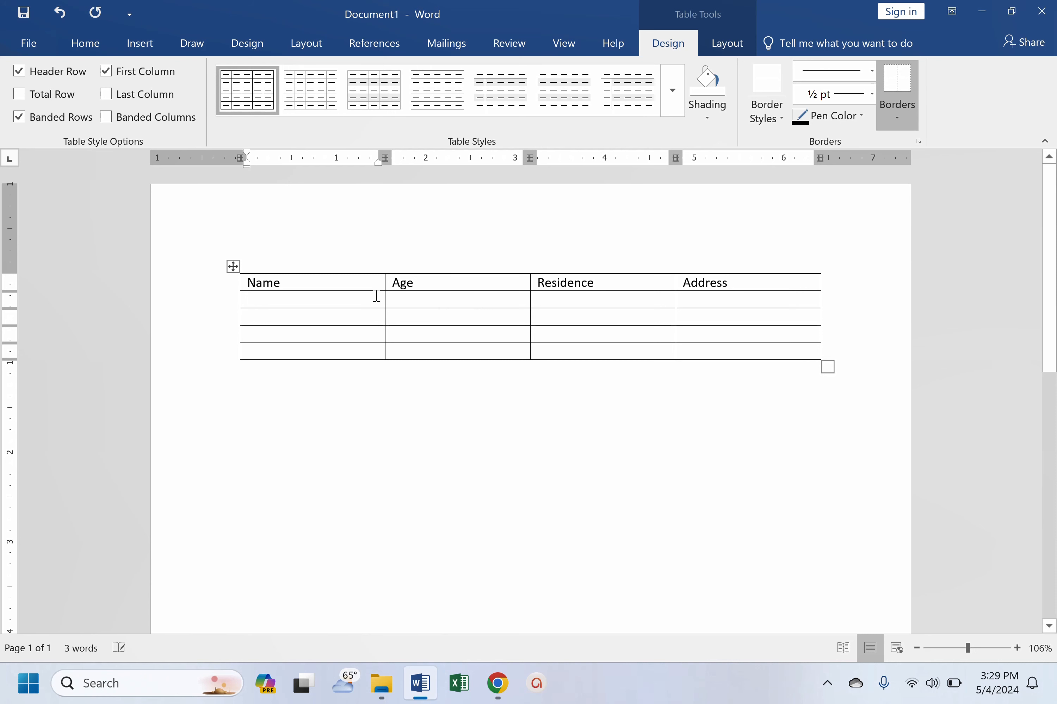
type("Mary")
key("Tab")
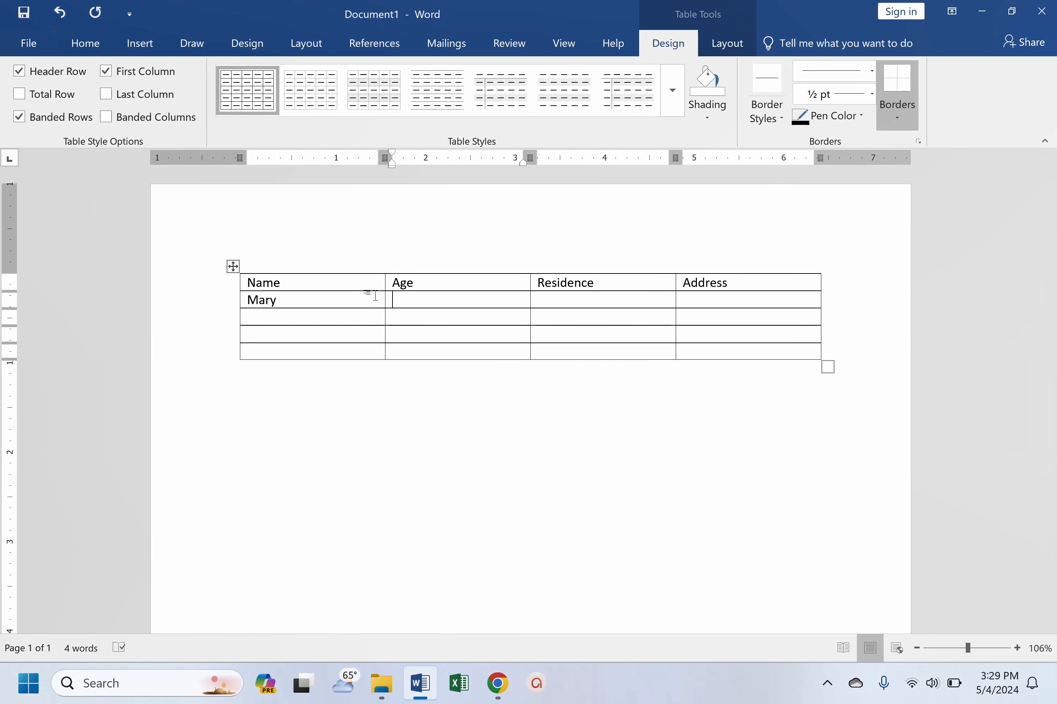
type("40")
key("Tab")
type("Nairobi")
key("Tab")
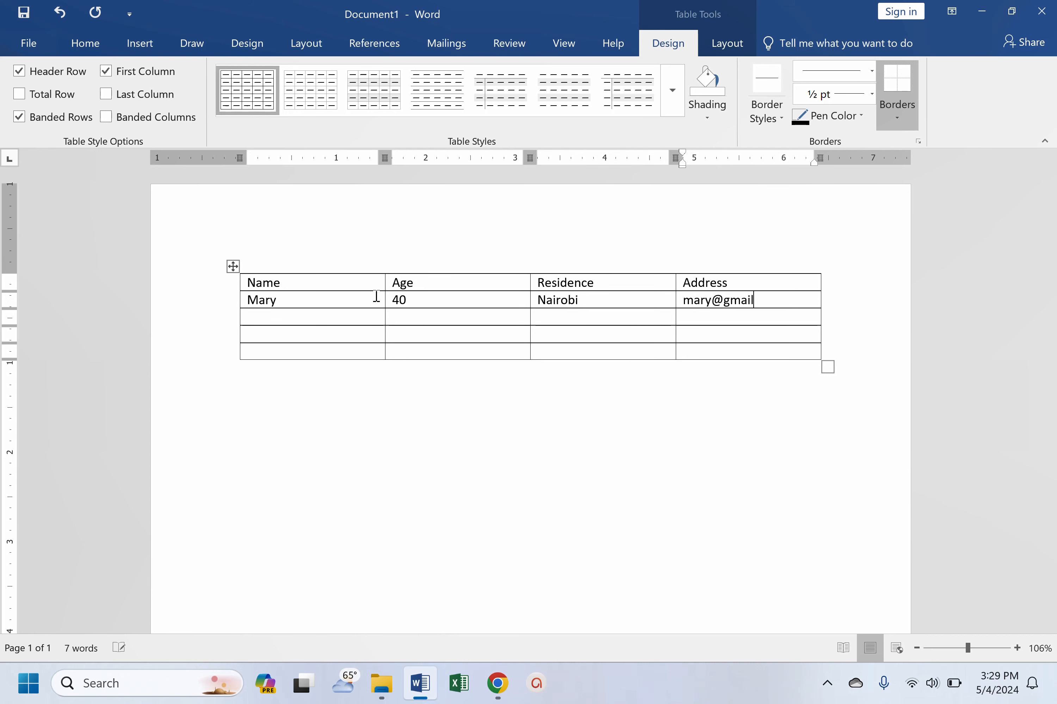
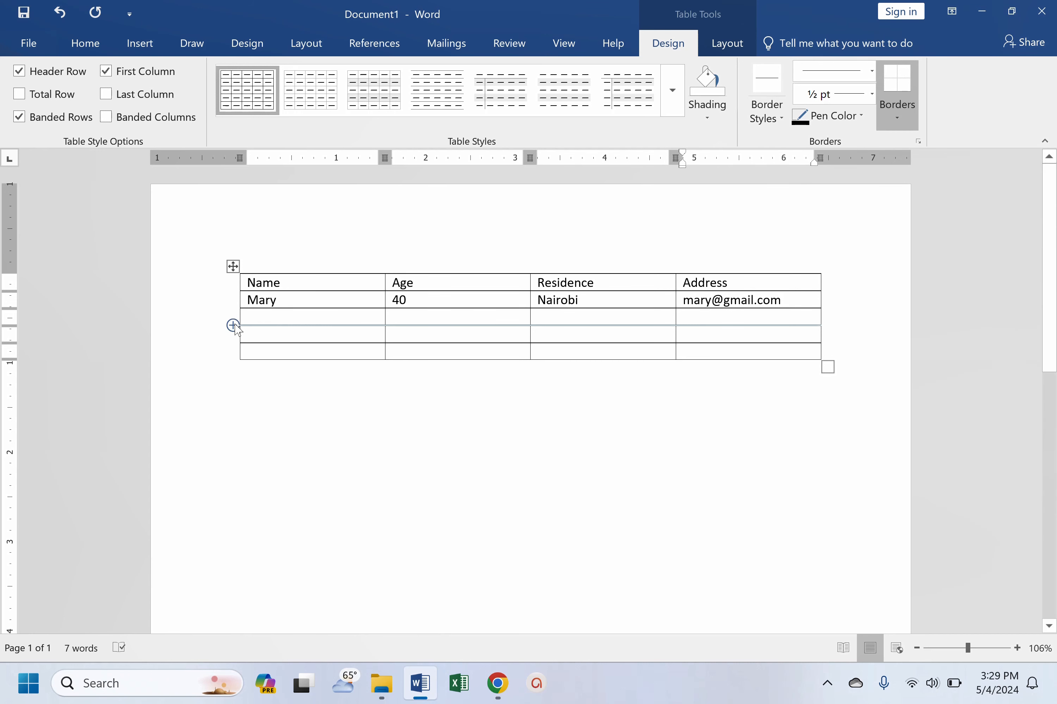
- Fill the third table row with the second person's name, age 23, residence Liberia and e-mail address
left_click(257, 319)
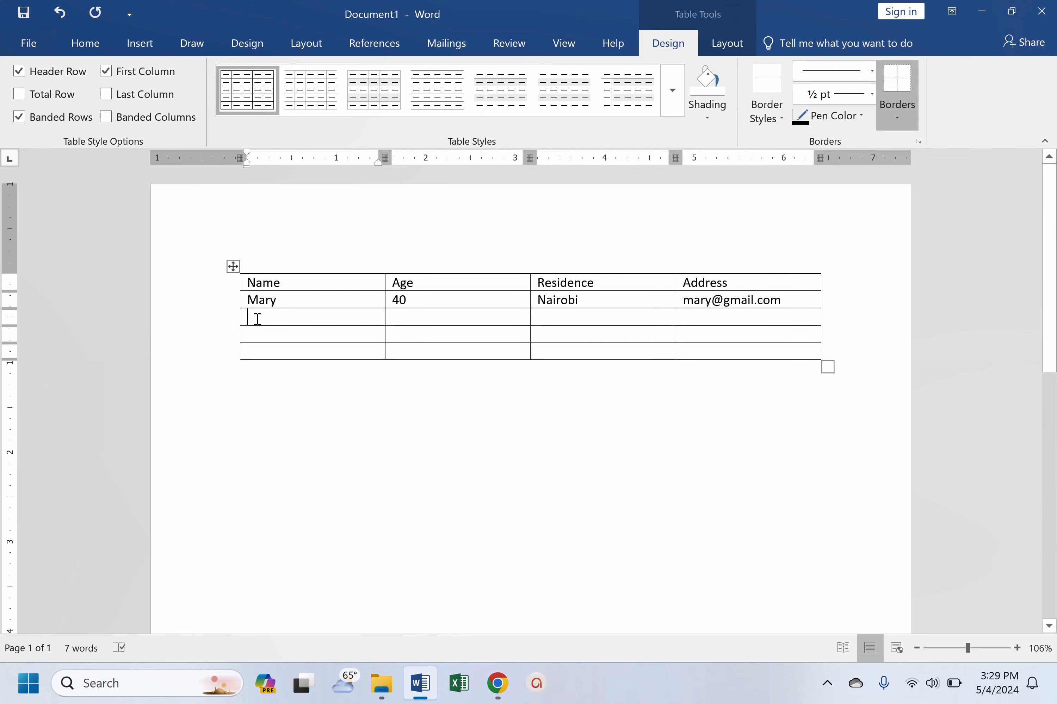
type("Beatrice ")
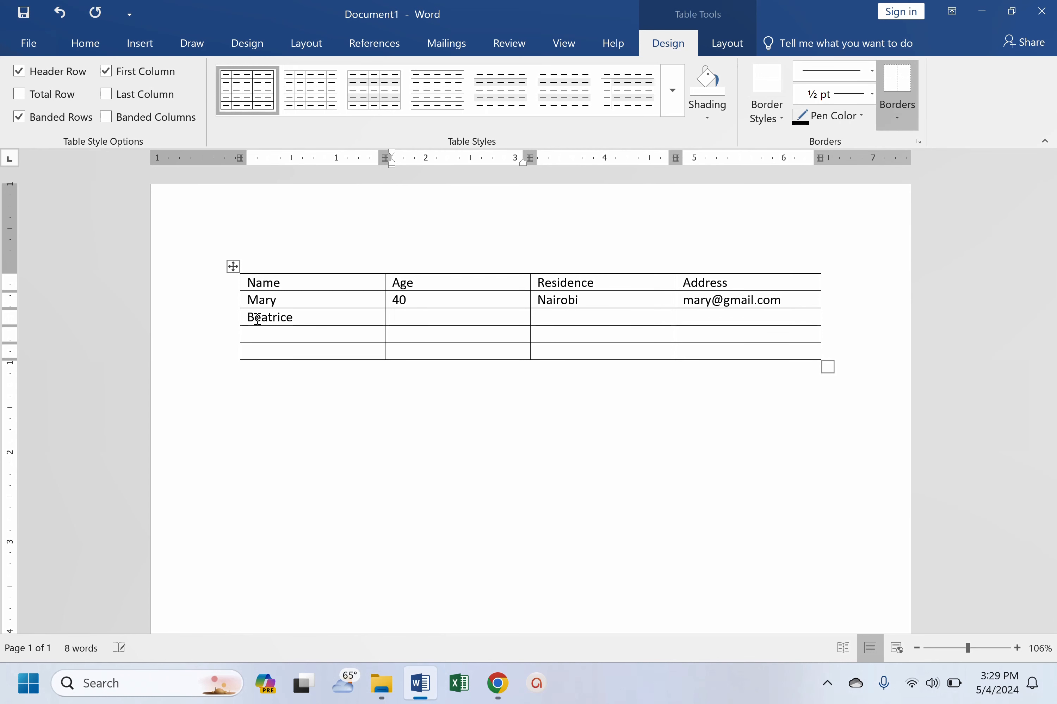
type("23")
key("Tab")
type("Liber")
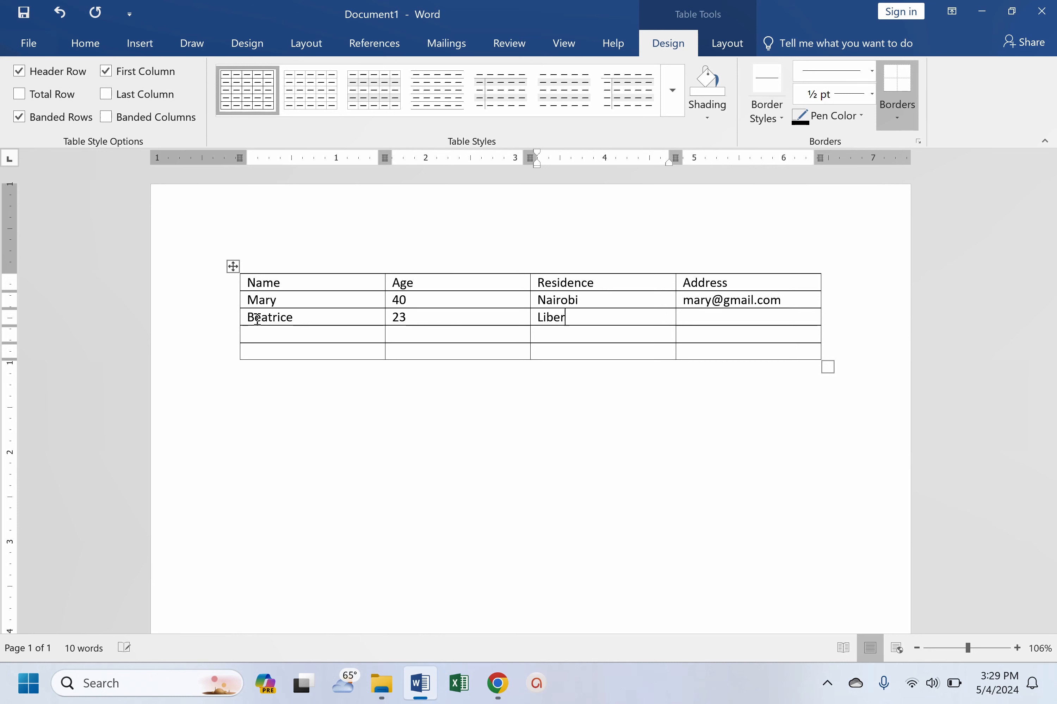
type("ia")
key("Tab")
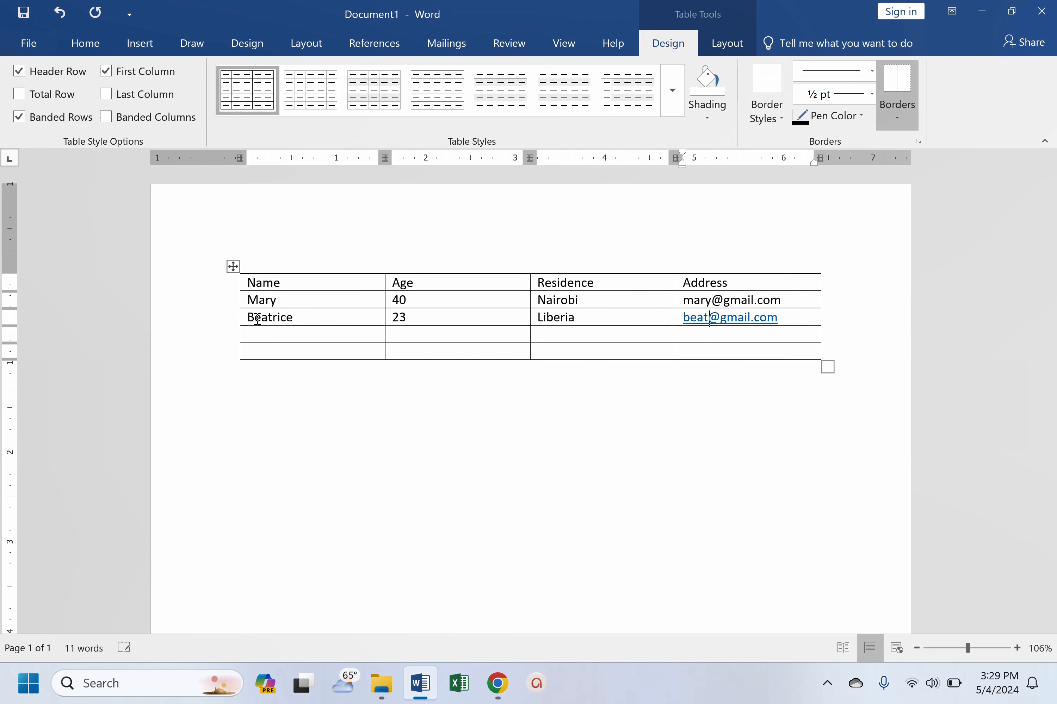
- Fill the fourth table row with the third person's name, age 76, residence Libya and e-mail address
left_click(336, 340)
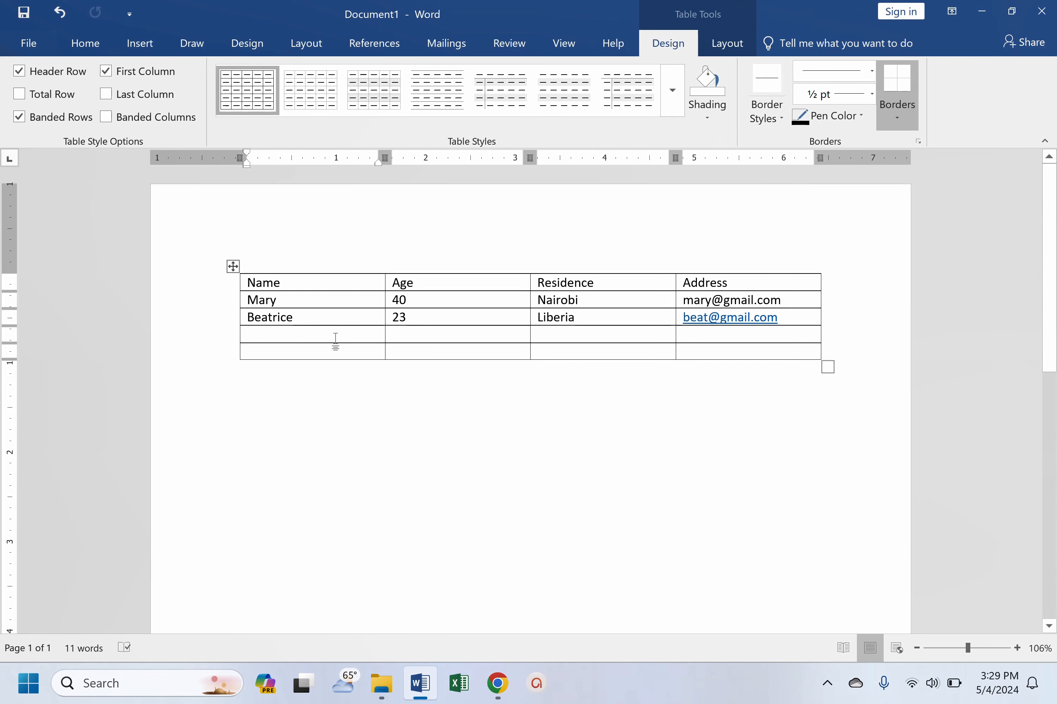
type("Sam")
key("Tab")
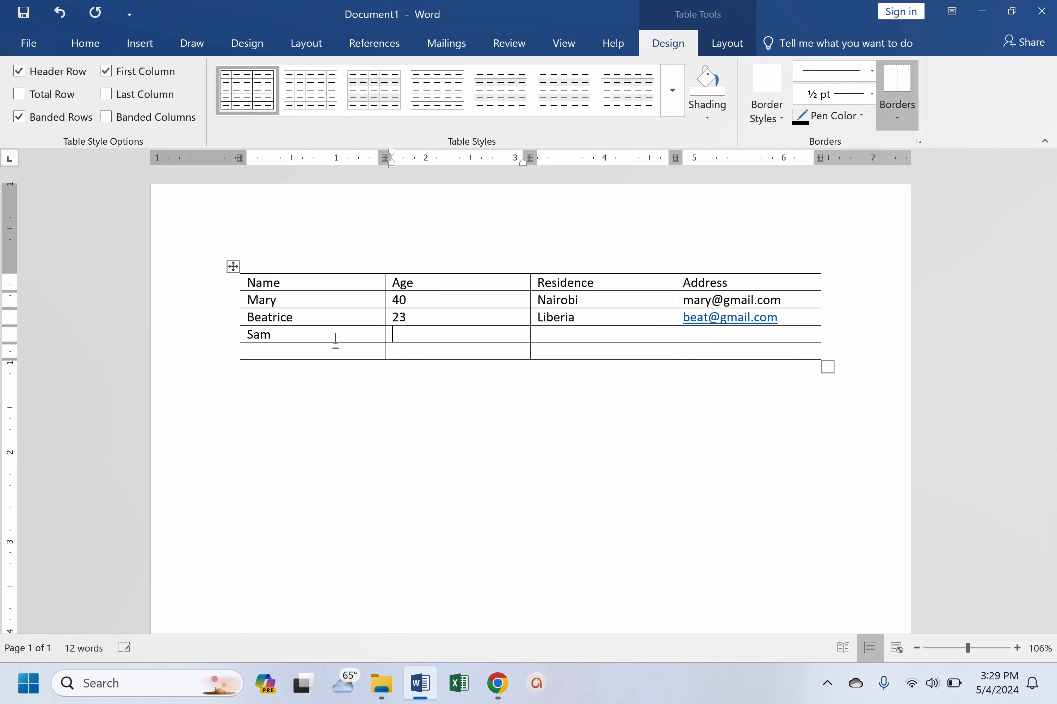
type("76")
key("Tab")
type("Libya")
key("Tab")
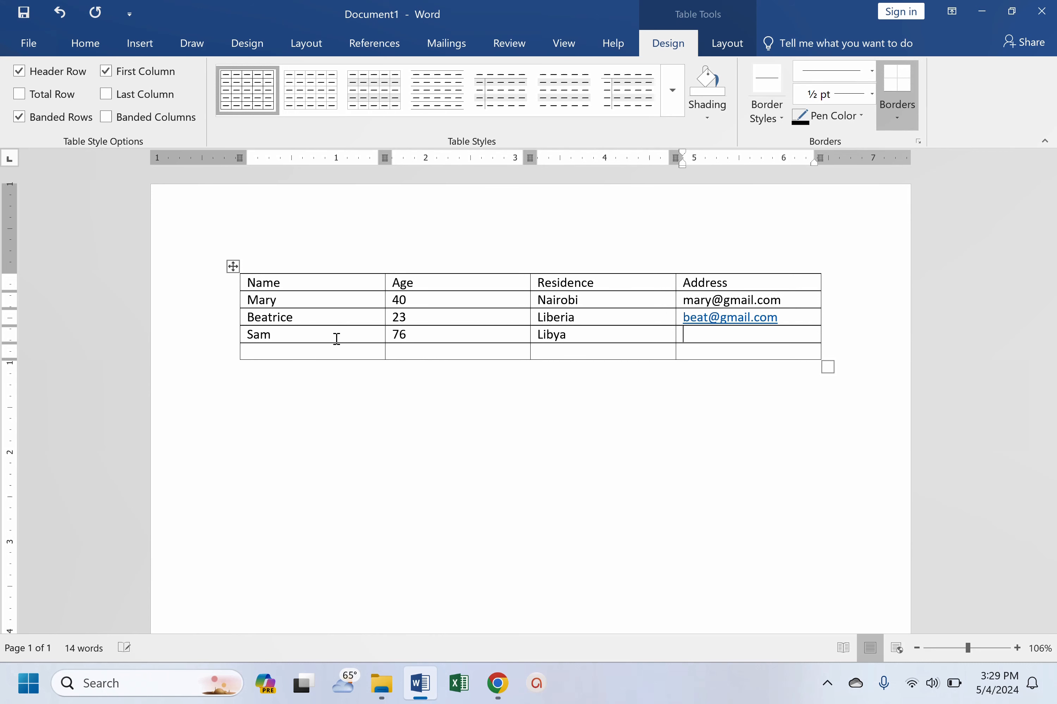
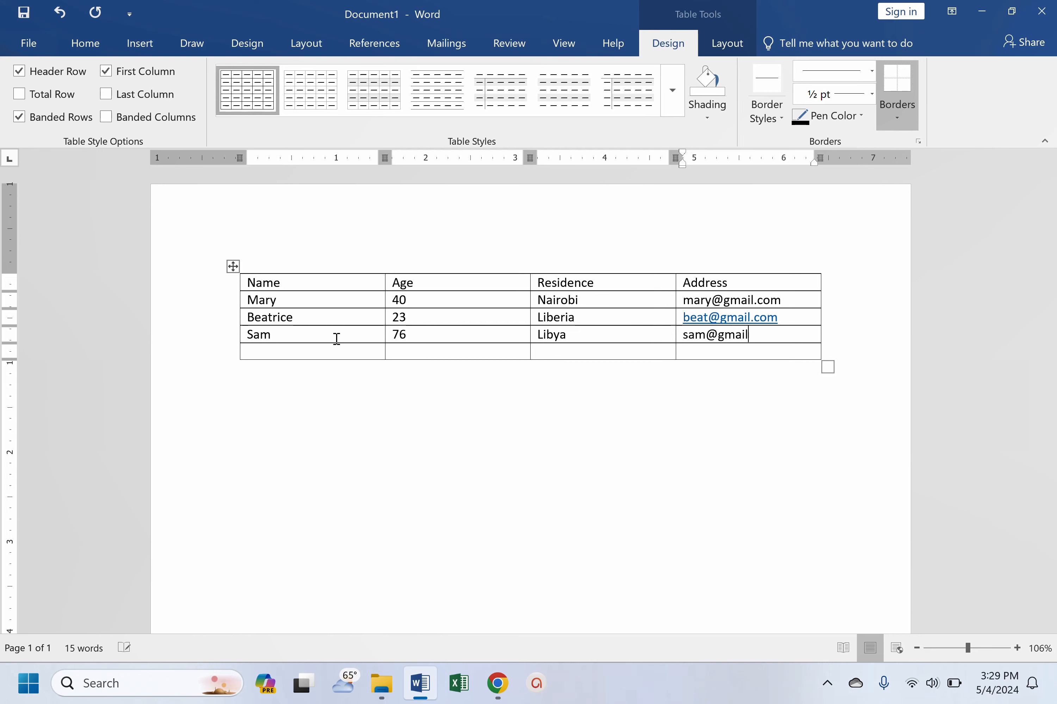
key("Tab")
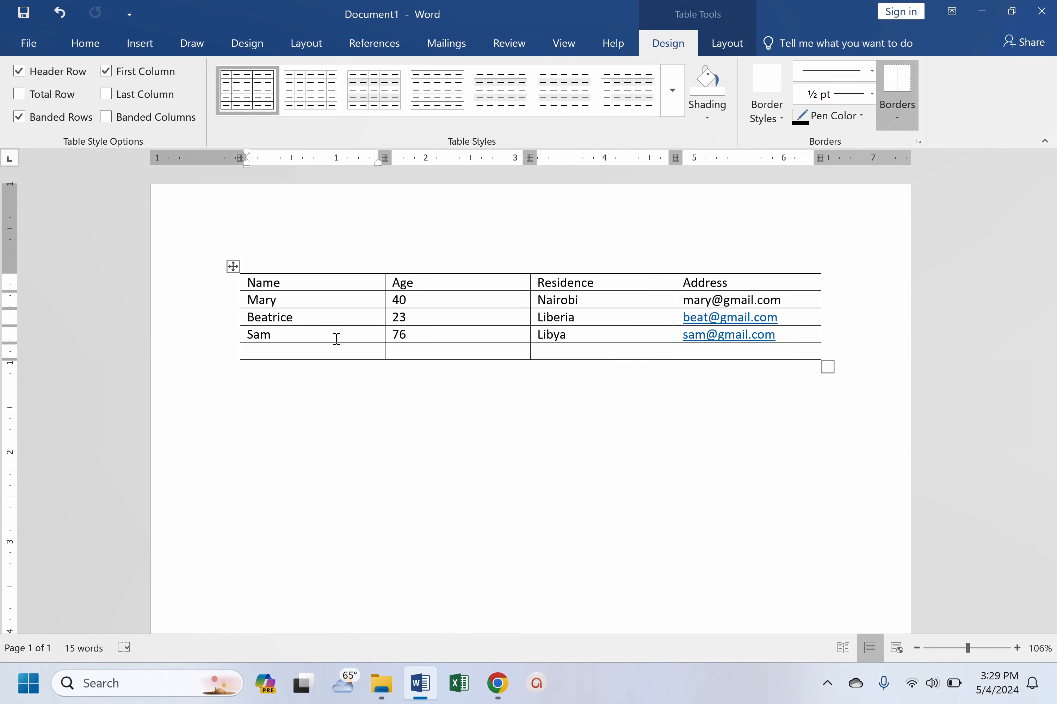
- Fill the fifth table row with the placeholders Etc, Etc, Ect and Etc
type("etc")
key("Tab")
type("etc")
key("Tab")
type("ect")
key("Tab")
type("e")
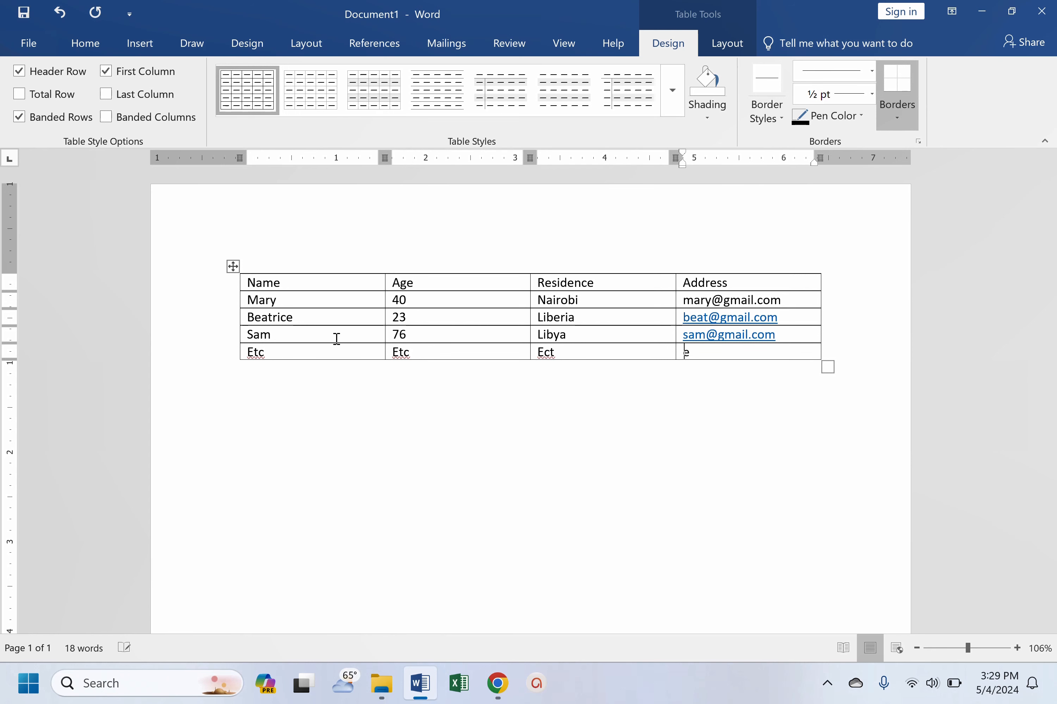
type("ct")
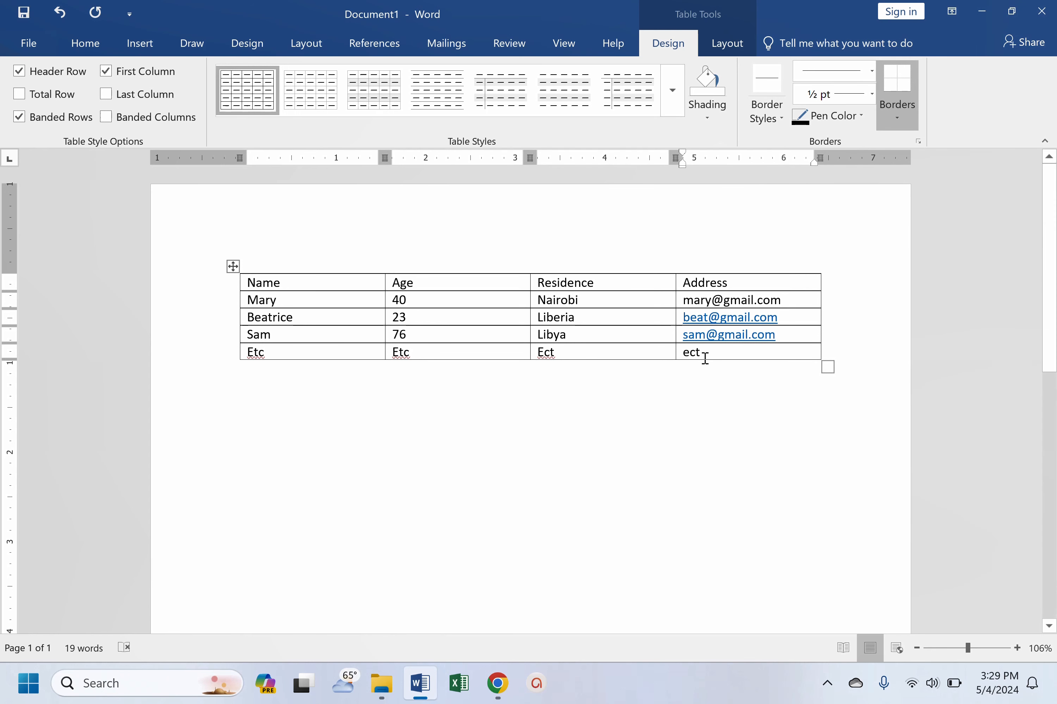
key("BackSpace")
key("BackSpace")
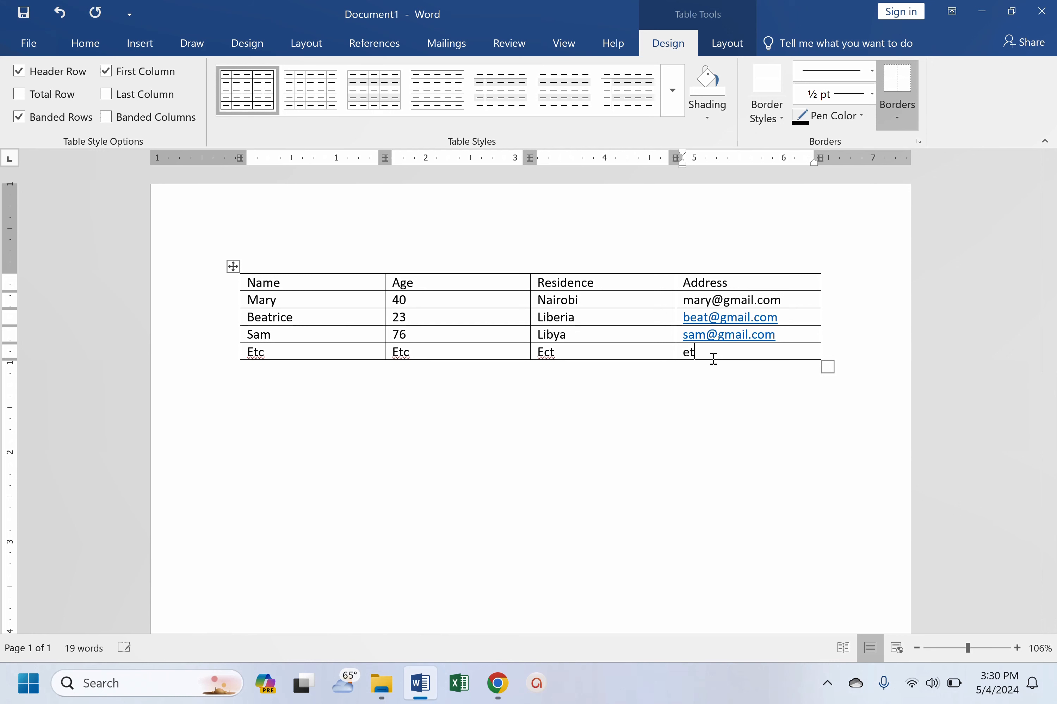
type("tc")
- Add four empty rows at the end of the table
key("Tab")
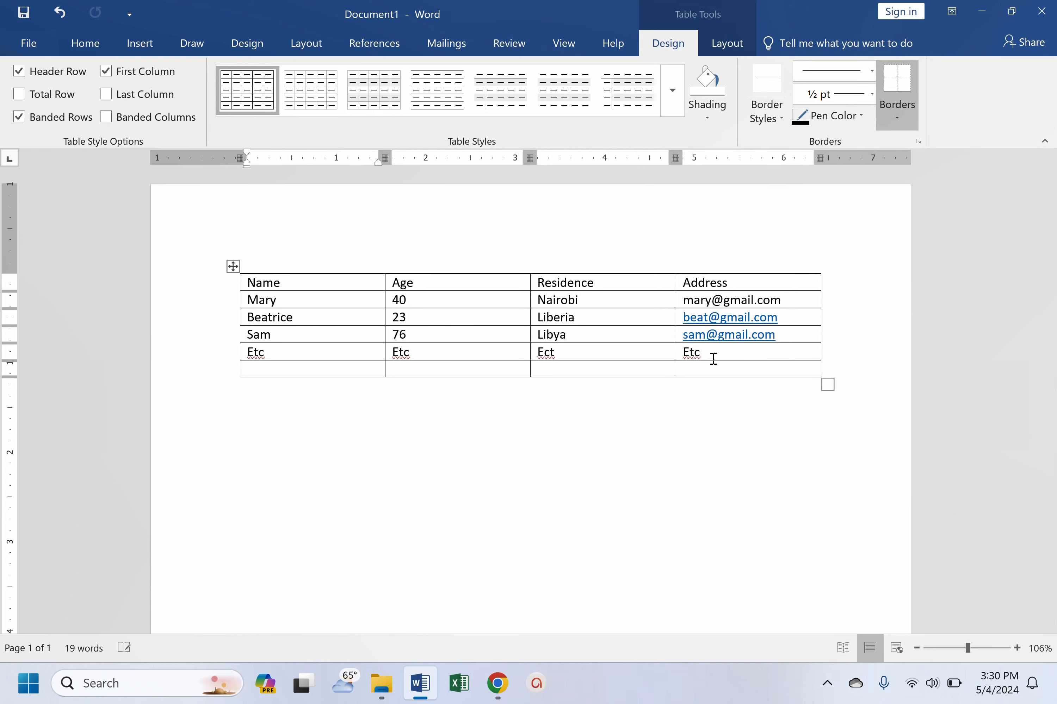
key("Tab")
key("Tab")
key("Tab")
key("Tab")
key("Tab")
key("Tab")
key("Tab")
key("Tab")
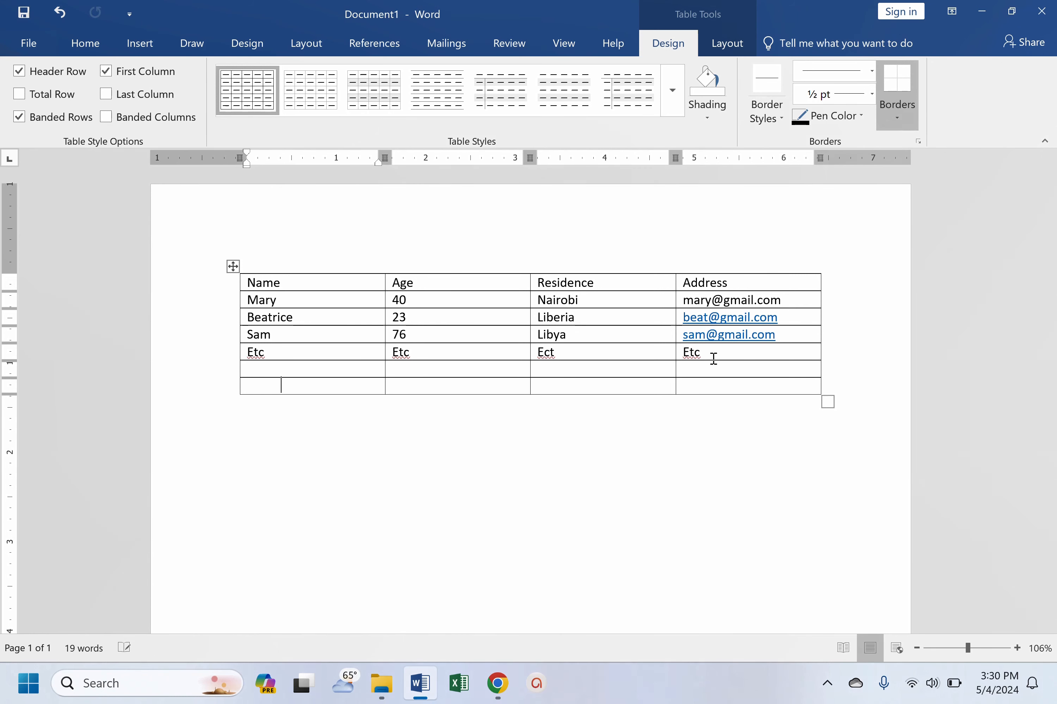
key("Tab")
key("Tab")
key("Tab")
key("Tab")
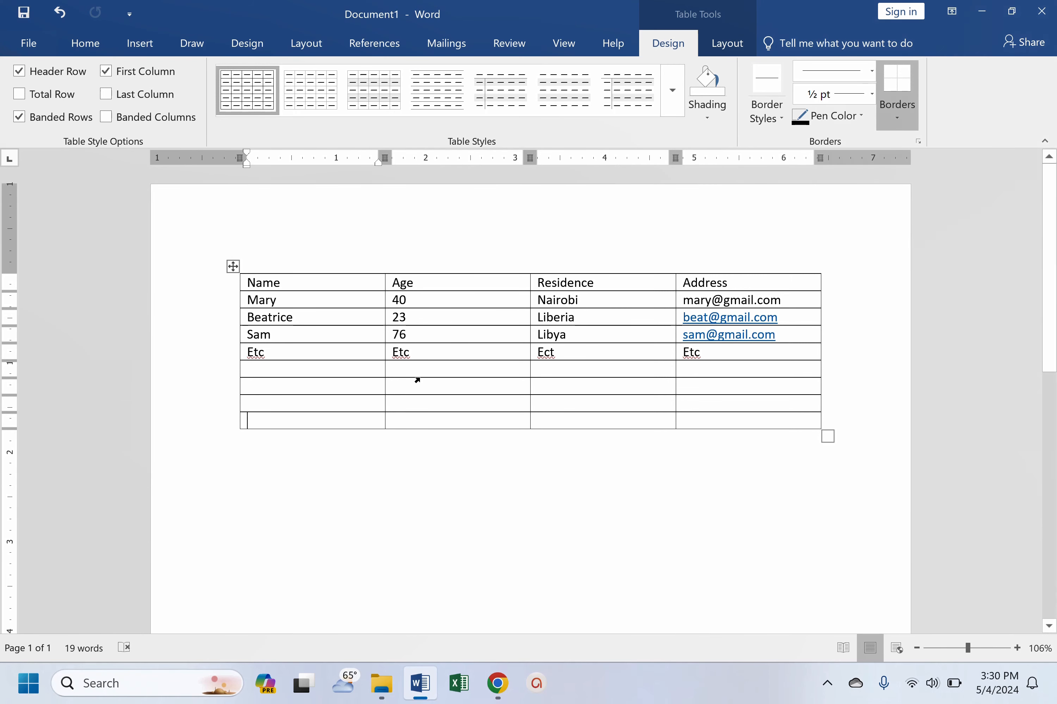
- Remove all borders from the entire table
left_click(499, 406)
left_click(233, 266)
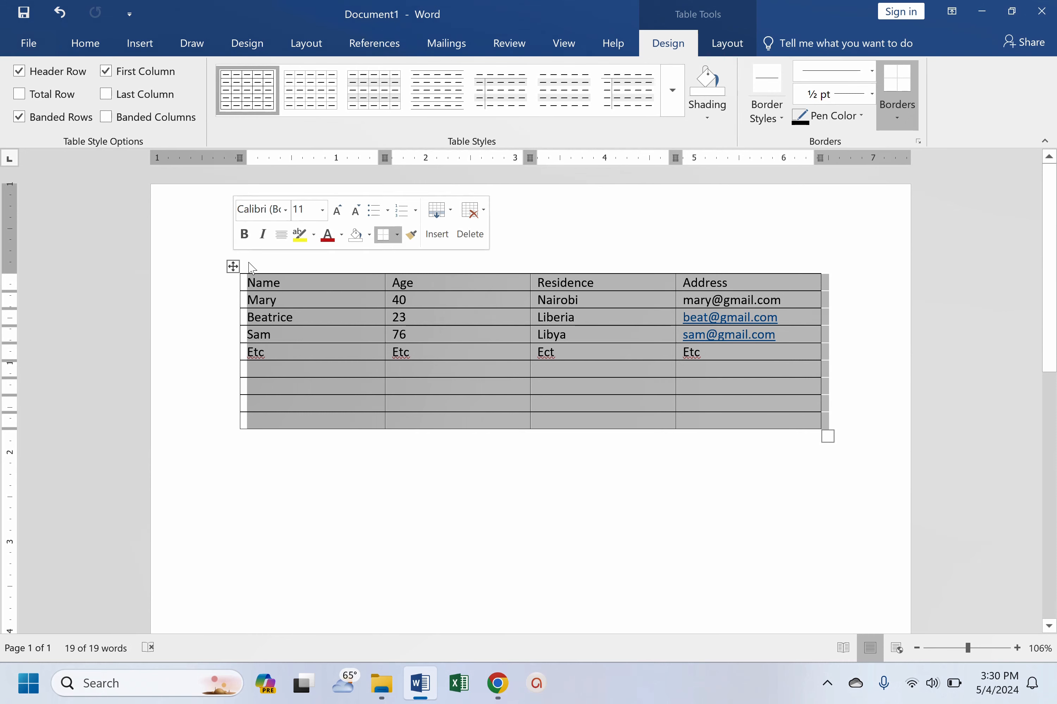
left_click(98, 49)
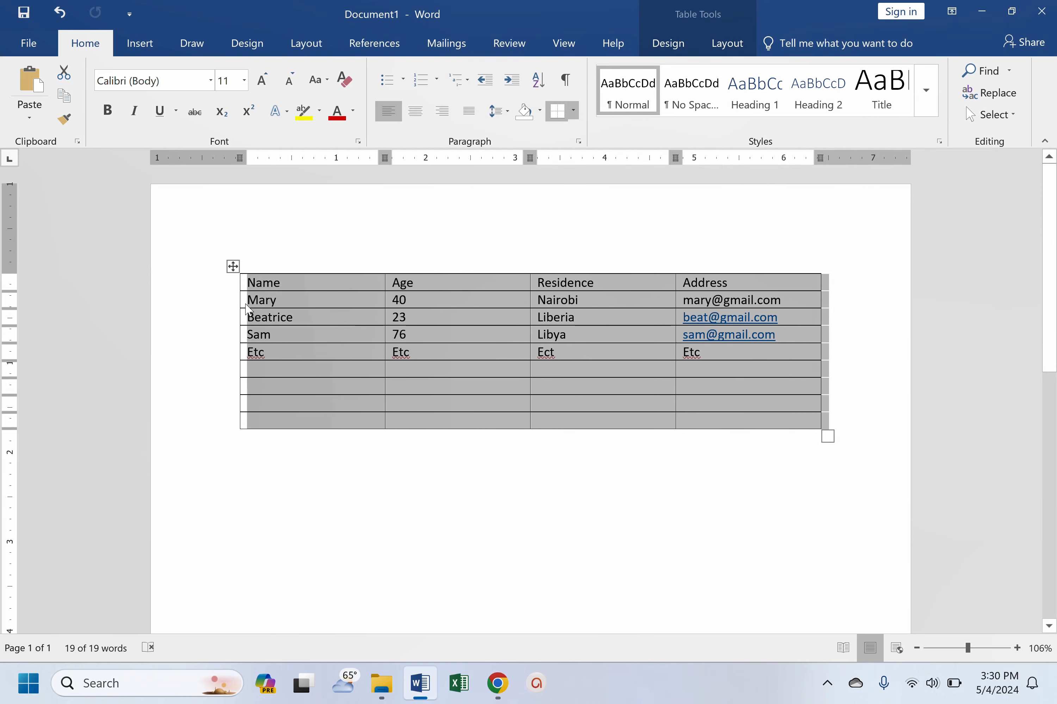
left_click(573, 111)
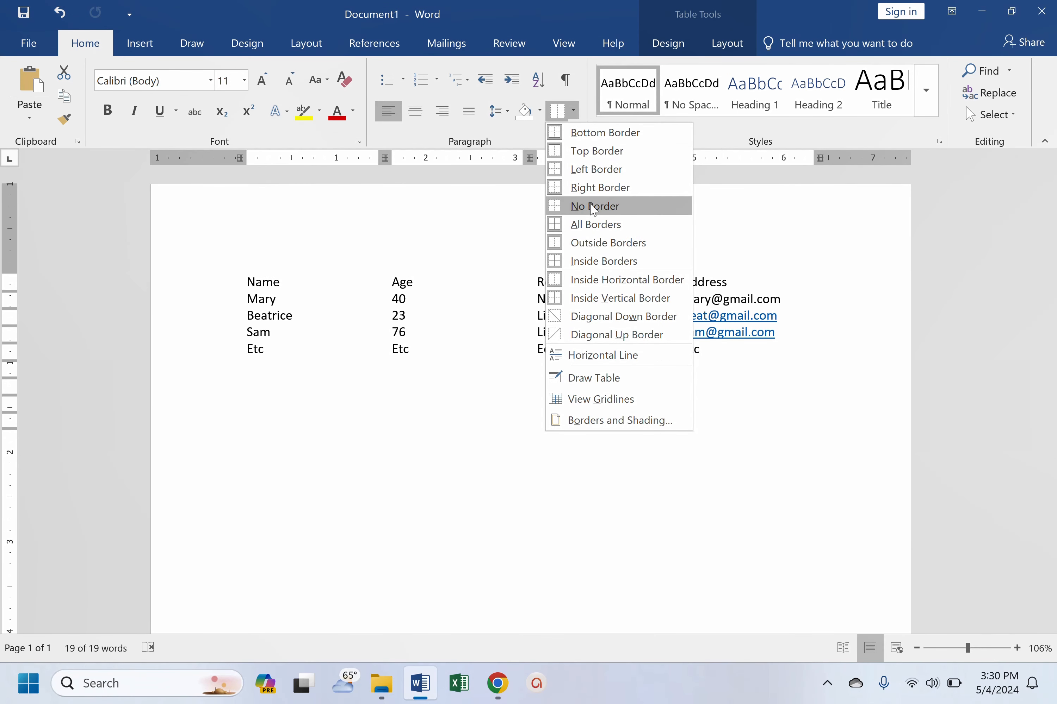
left_click(596, 208)
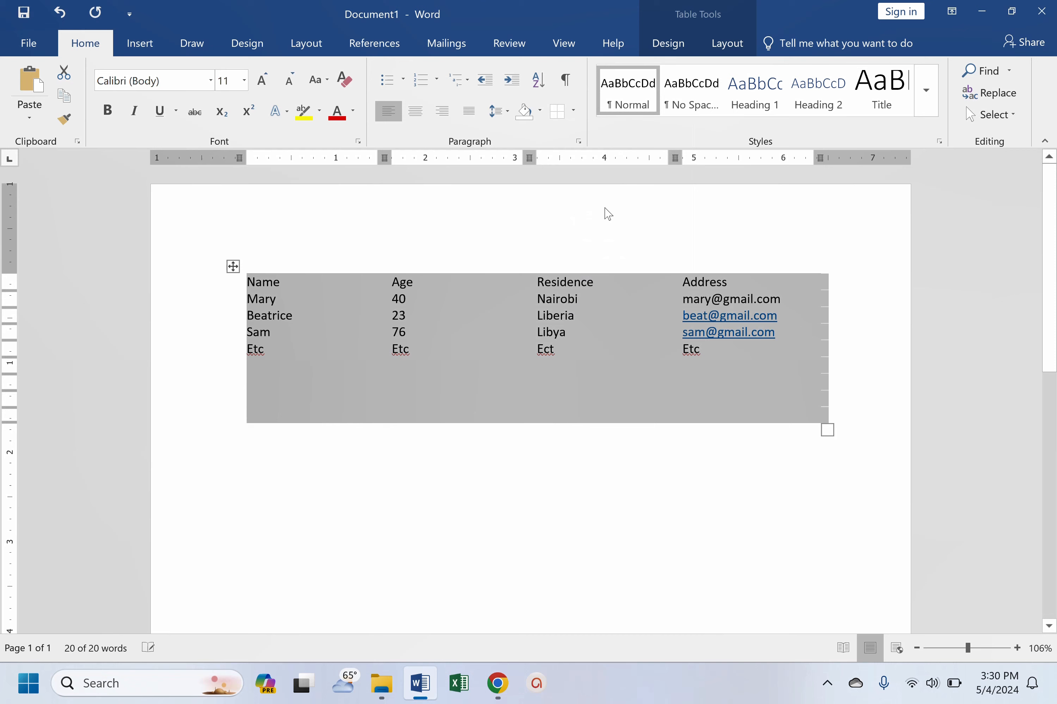
left_click(530, 420)
left_click(560, 317)
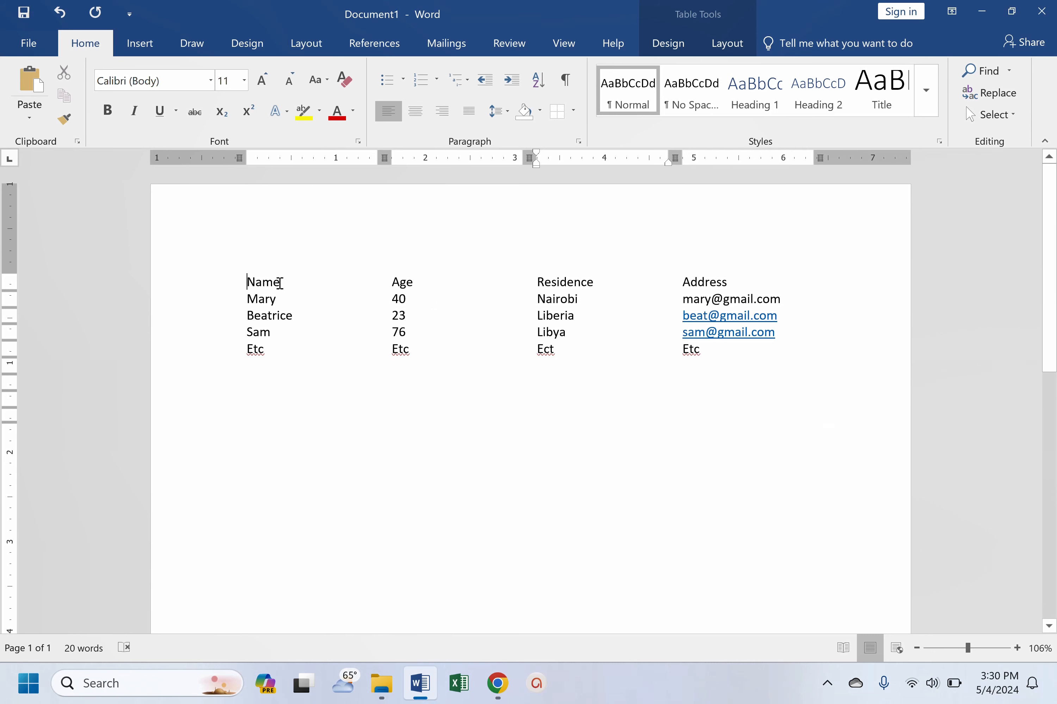
- Add a bottom border and a top border to the table's first two rows
left_click_drag(281, 283, 747, 296)
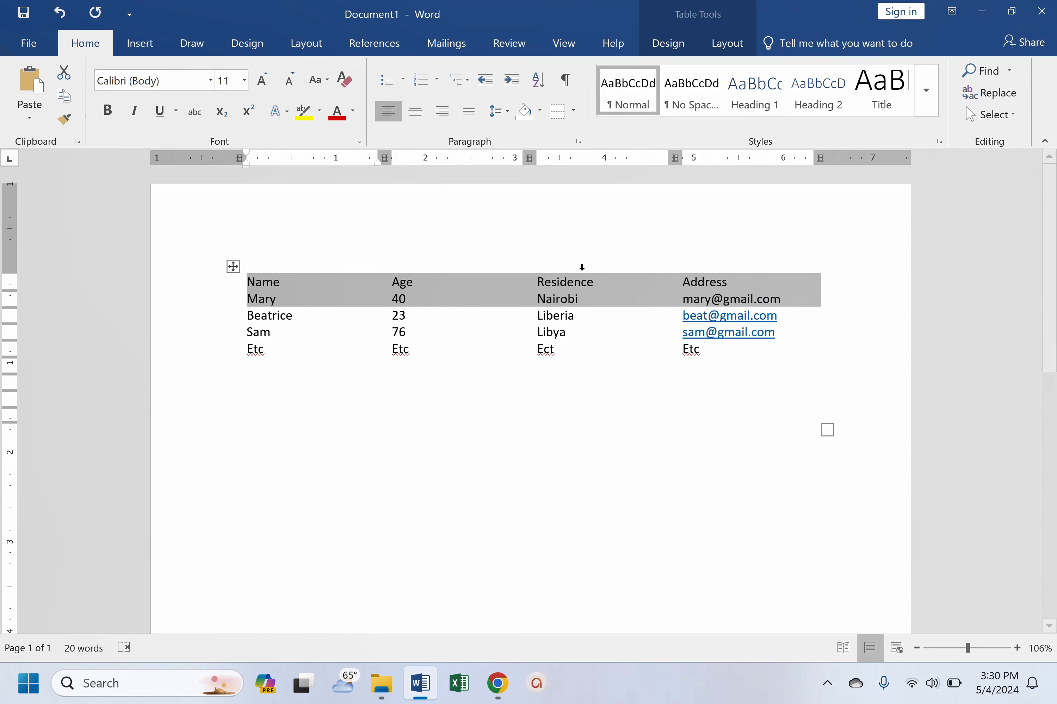
left_click(574, 112)
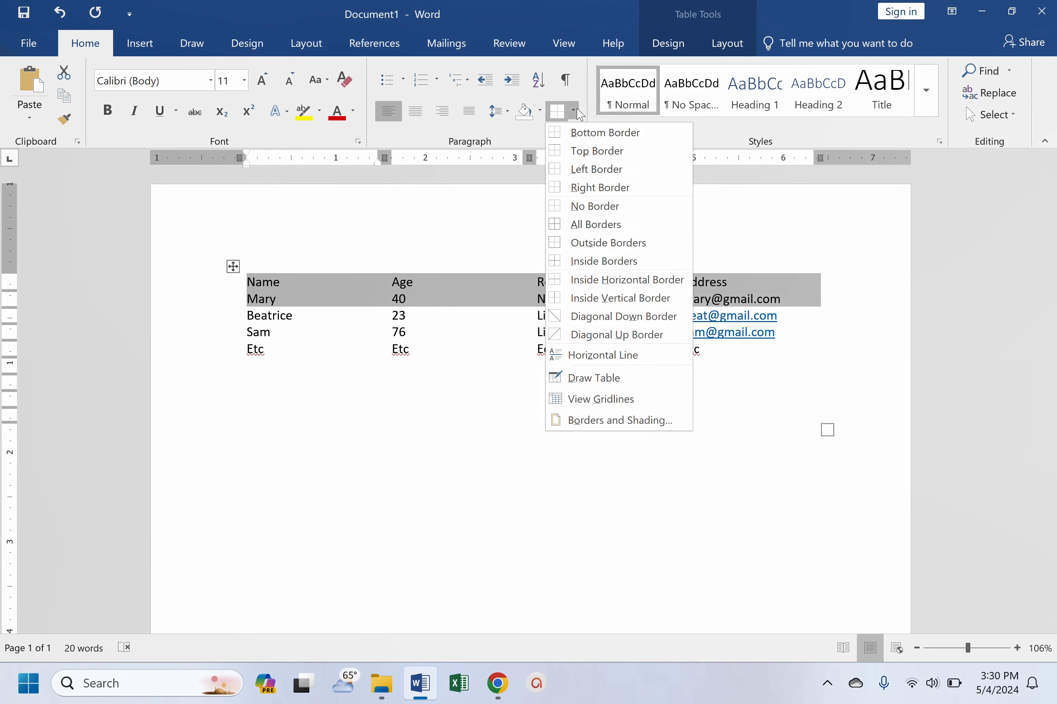
left_click(590, 135)
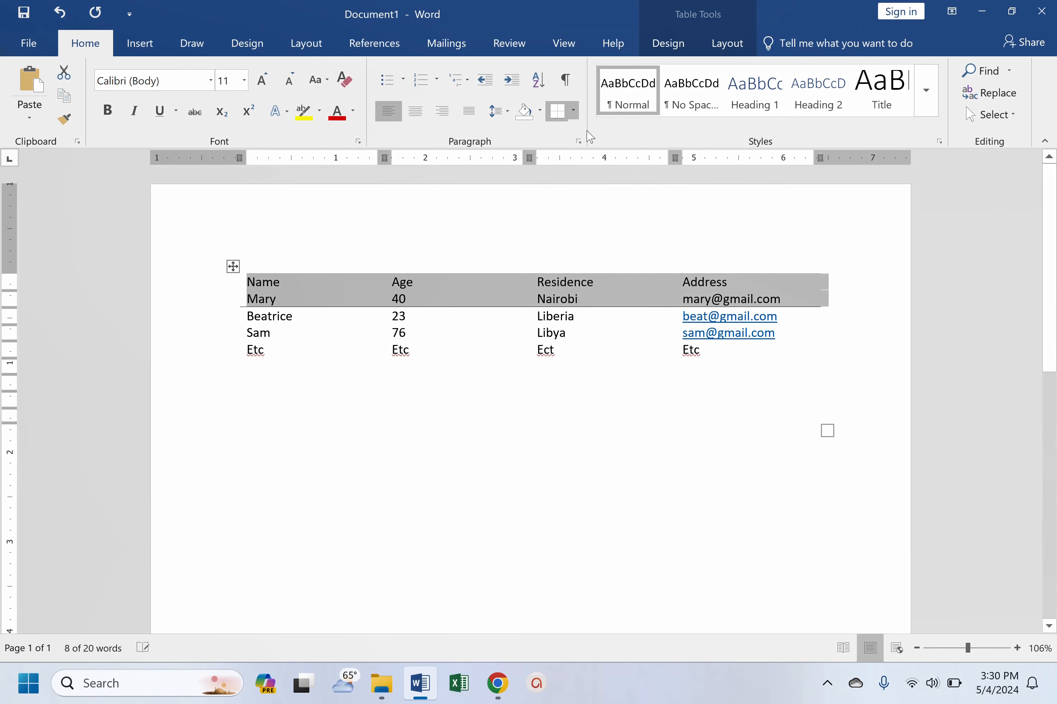
left_click(574, 112)
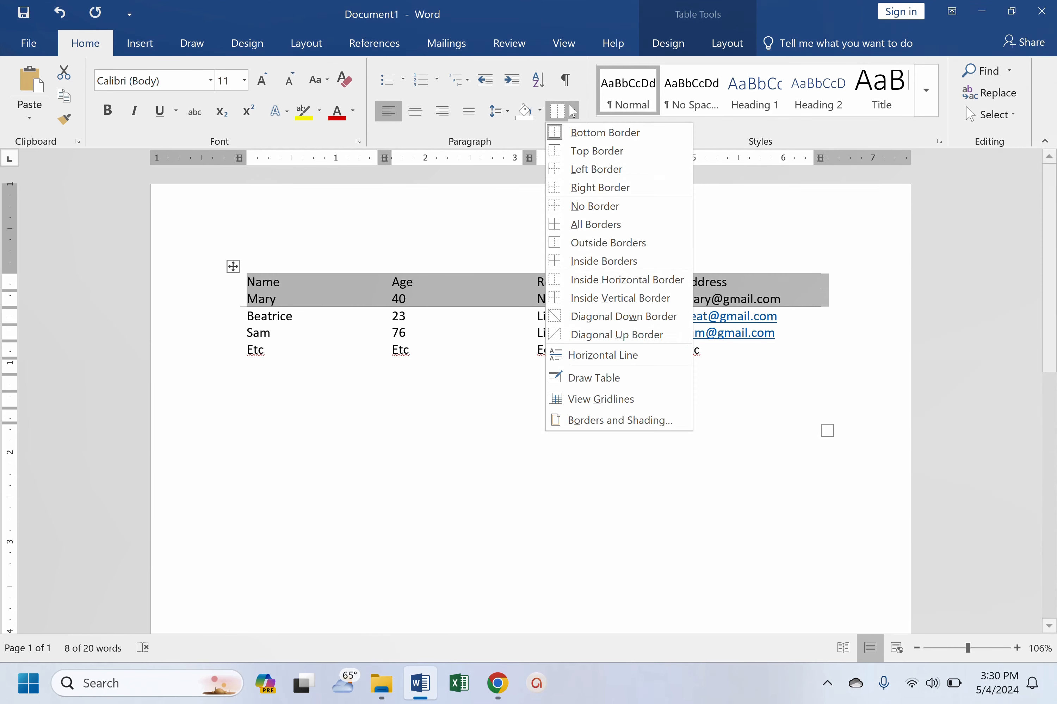
left_click(576, 153)
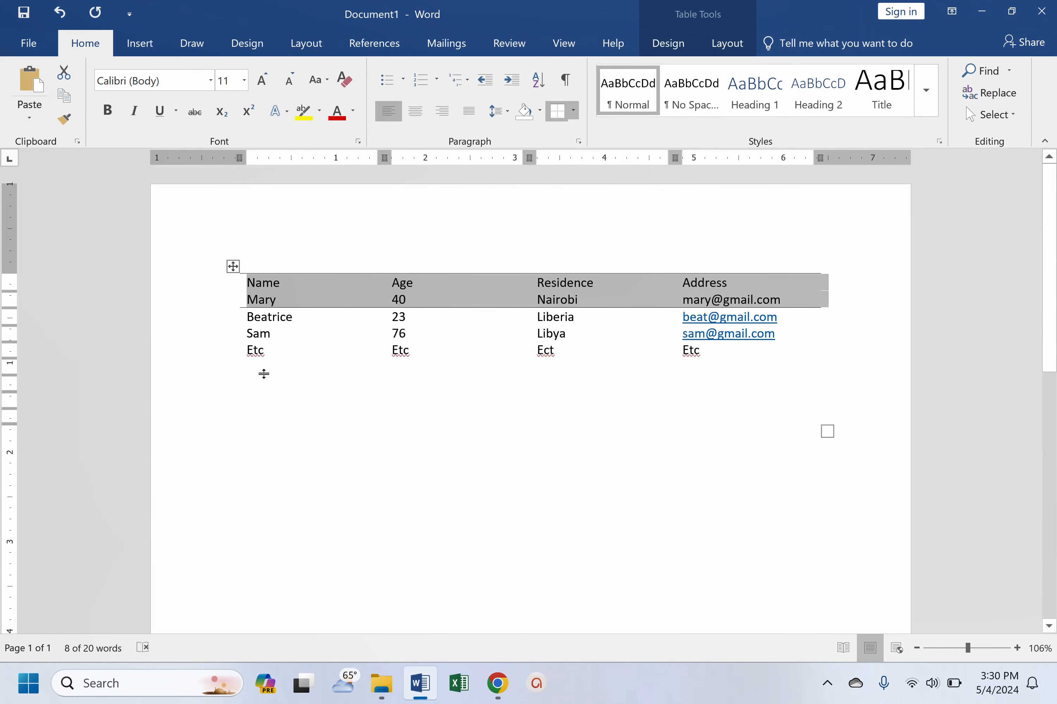
- Add a bottom border to the table's fifth row, the one holding the Etc placeholders
left_click(266, 359)
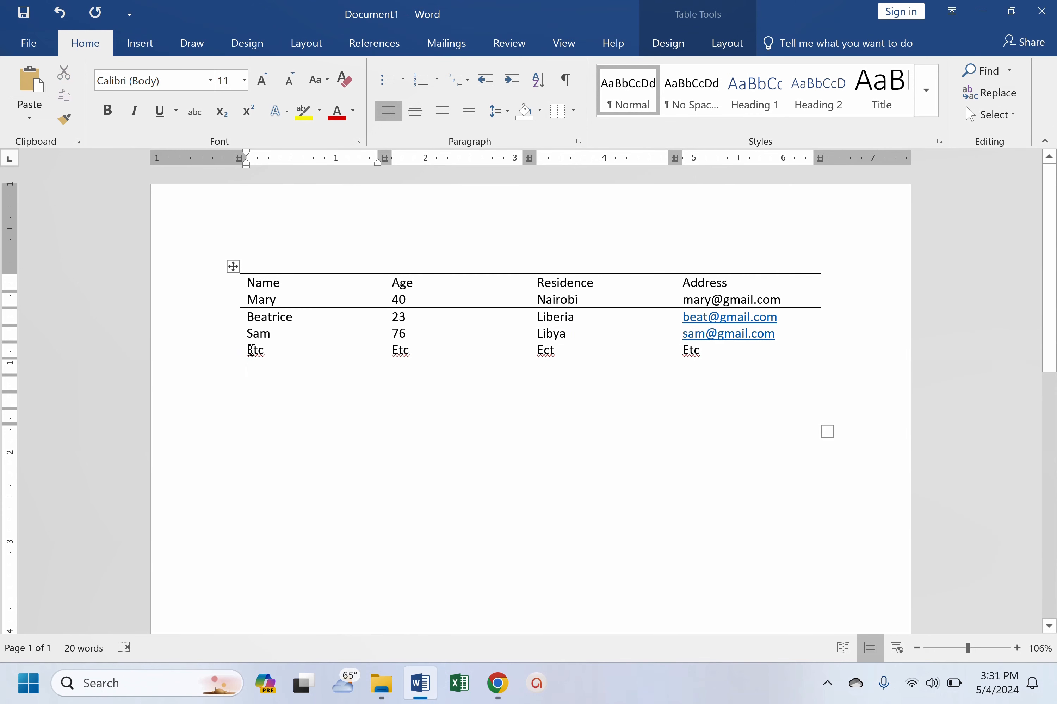
left_click_drag(246, 361, 705, 354)
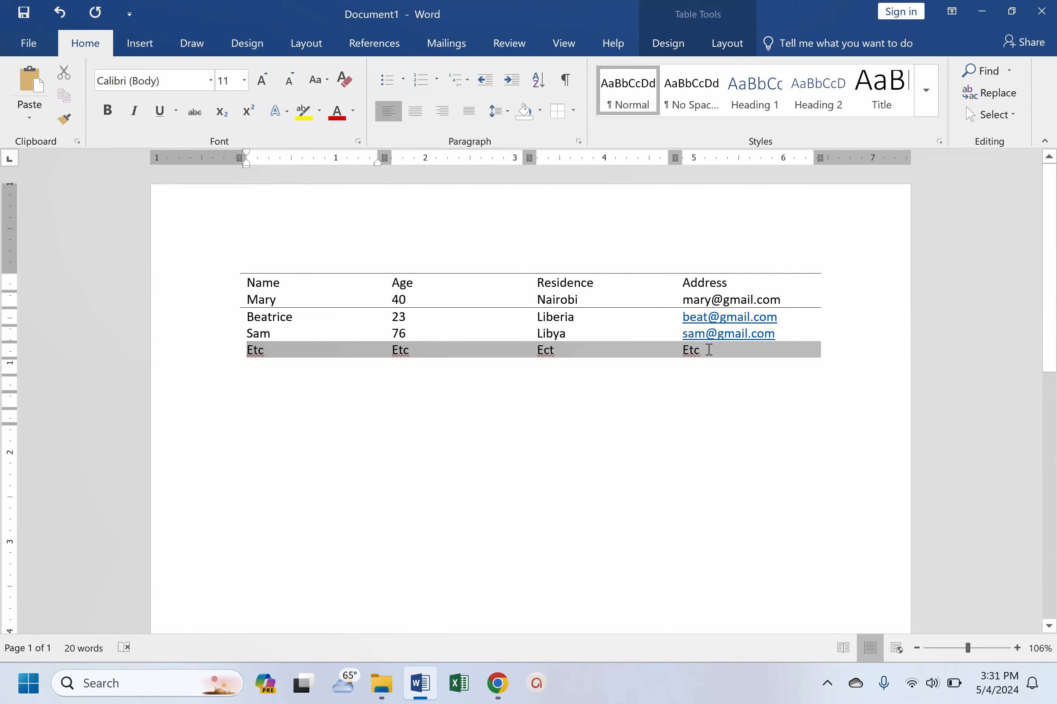
left_click(574, 111)
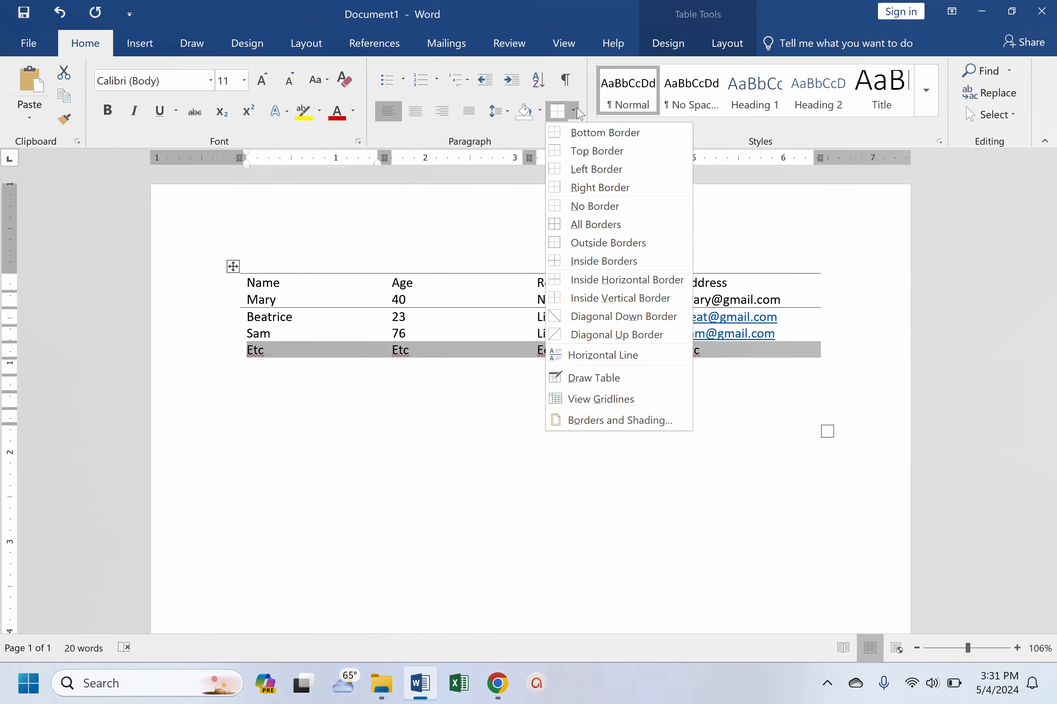
left_click(603, 135)
- Enter the text "Transparent table/APA Table" in the Age column, in the third empty row below the Etc row
left_click(409, 406)
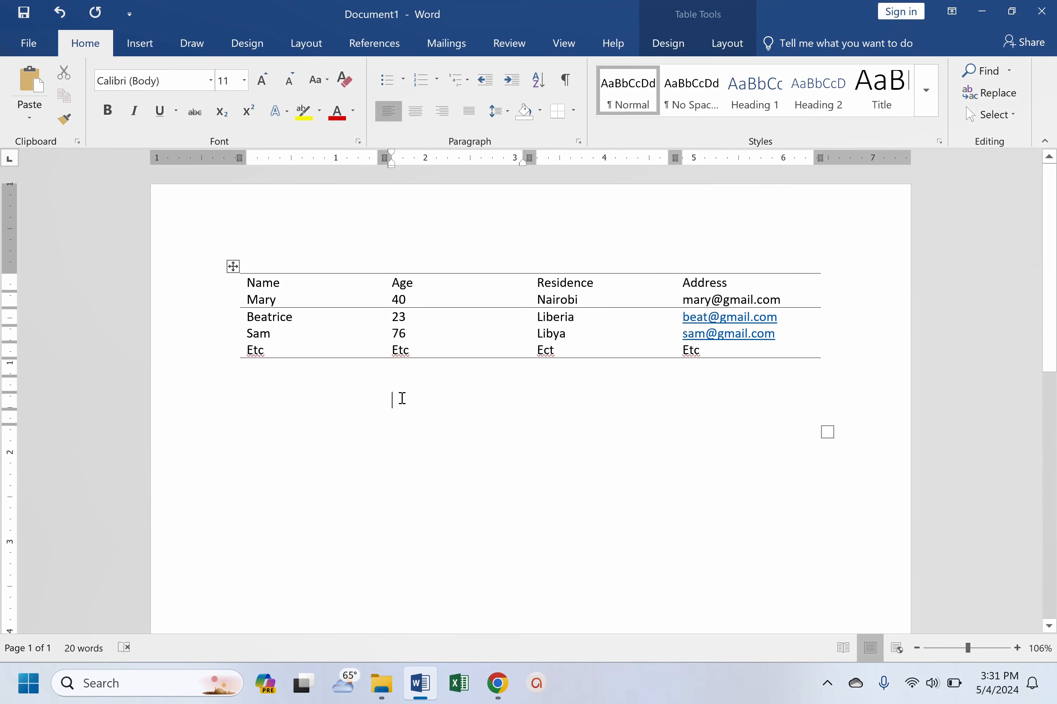
type("Transparent")
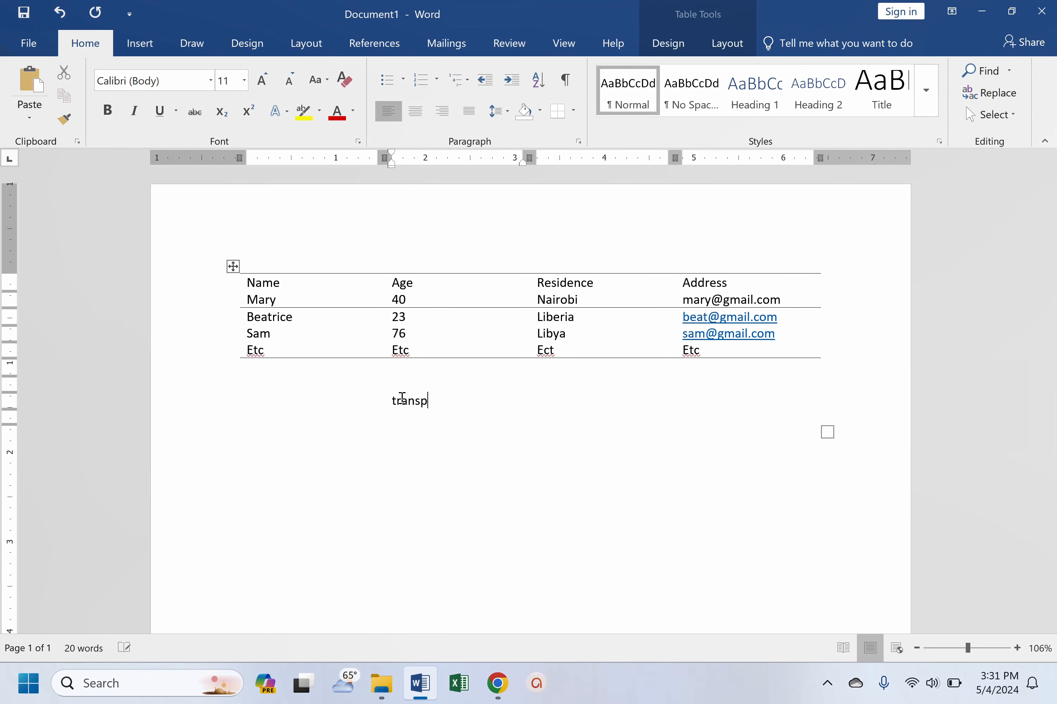
type(" tab")
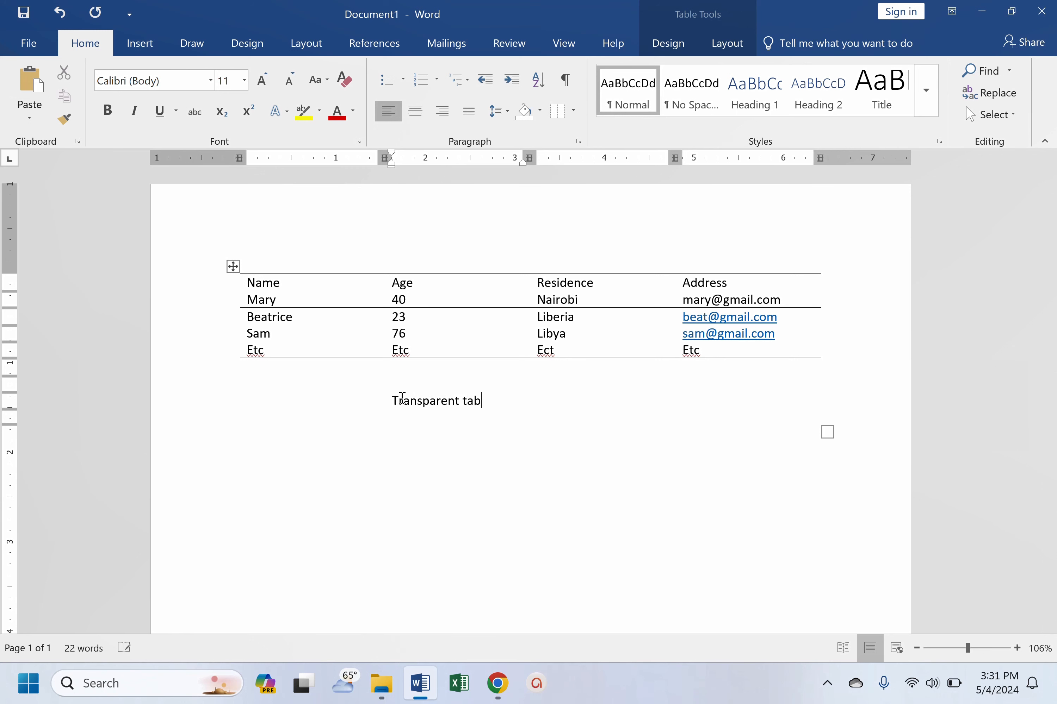
type("le")
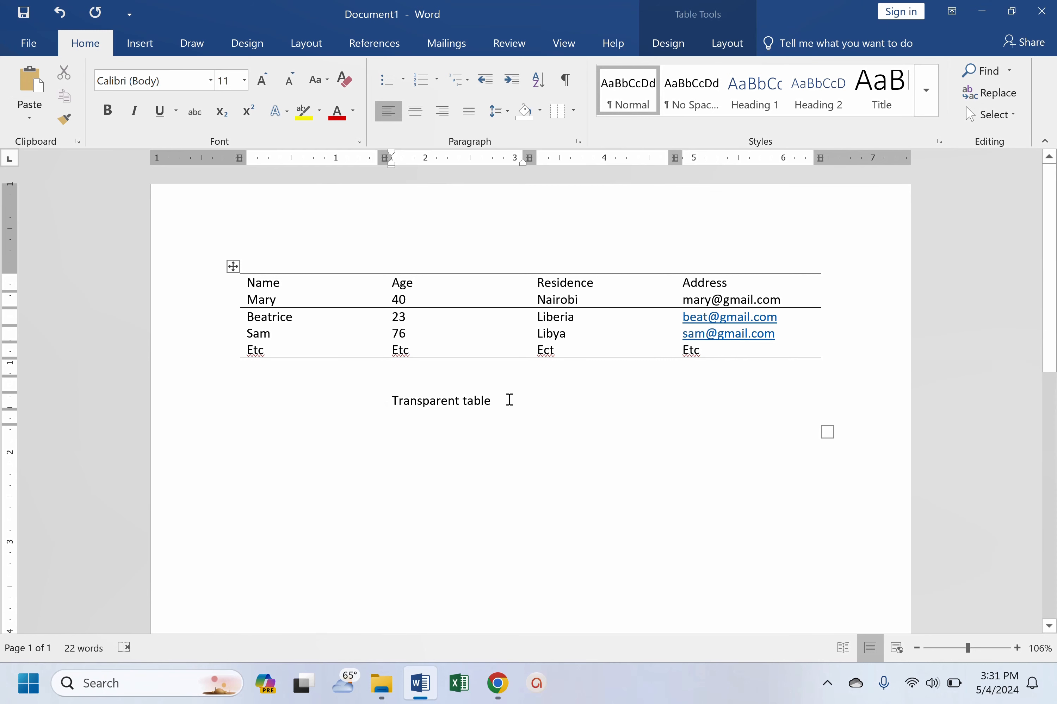
type("/APA")
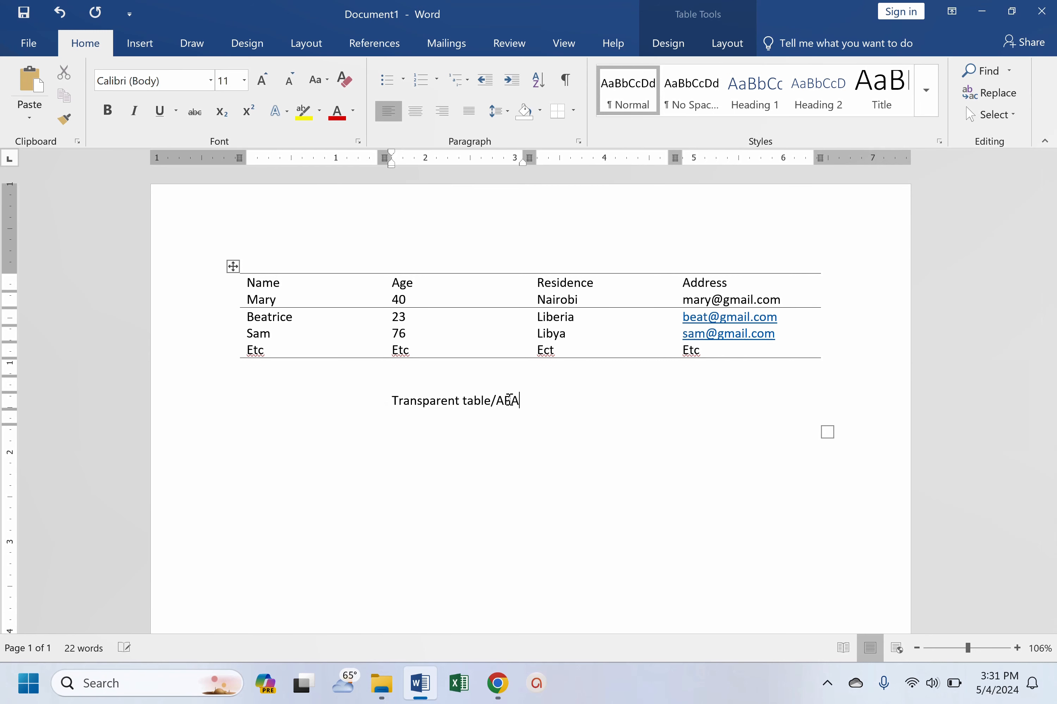
type(" Tba")
key("BackSpace")
type("able")
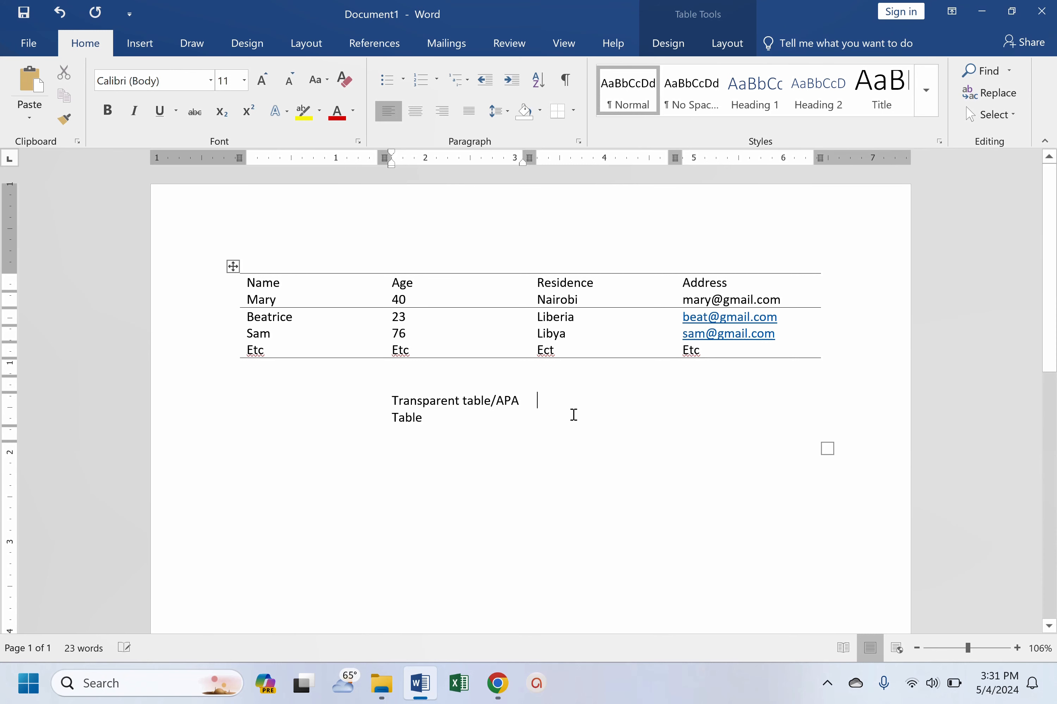
left_click(827, 696)
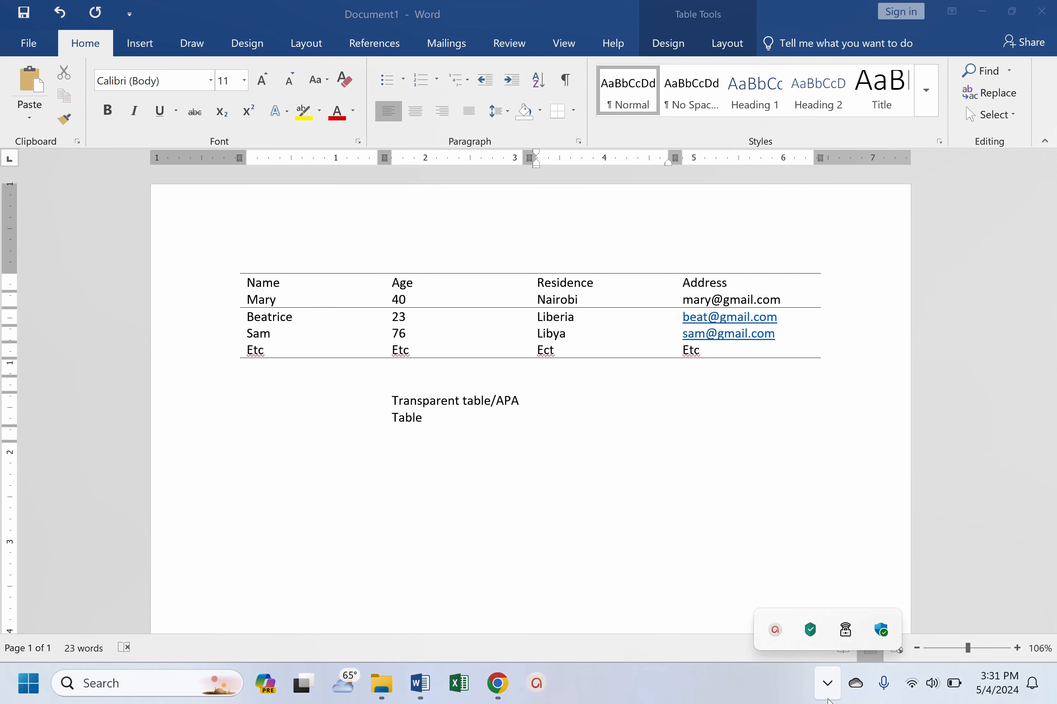